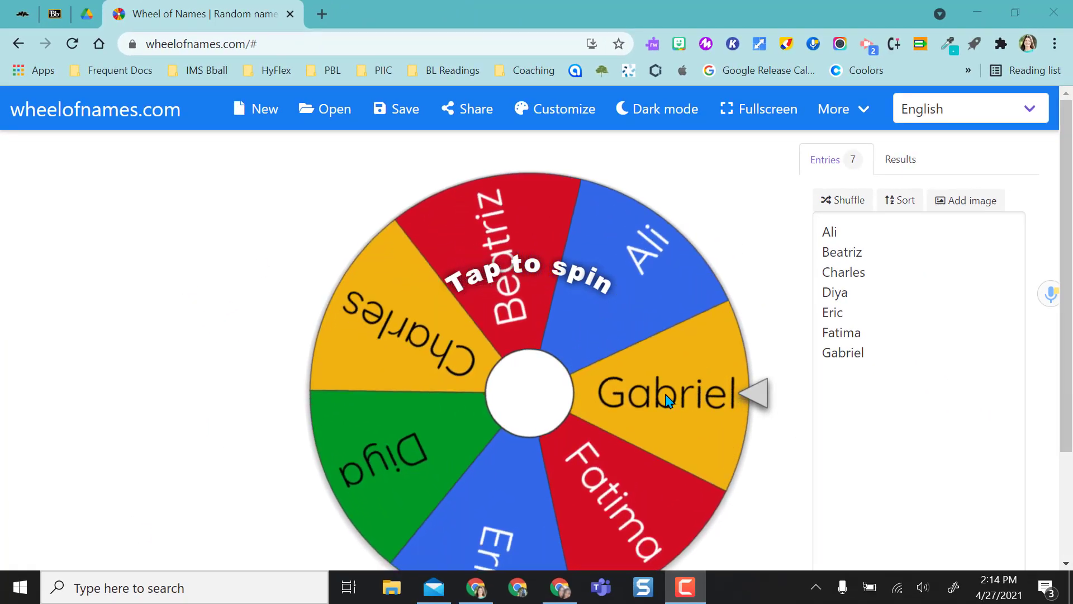
Step: Select all seven sample names, Ali through Gabriel, in the Entries box
drag(822, 230, 872, 359)
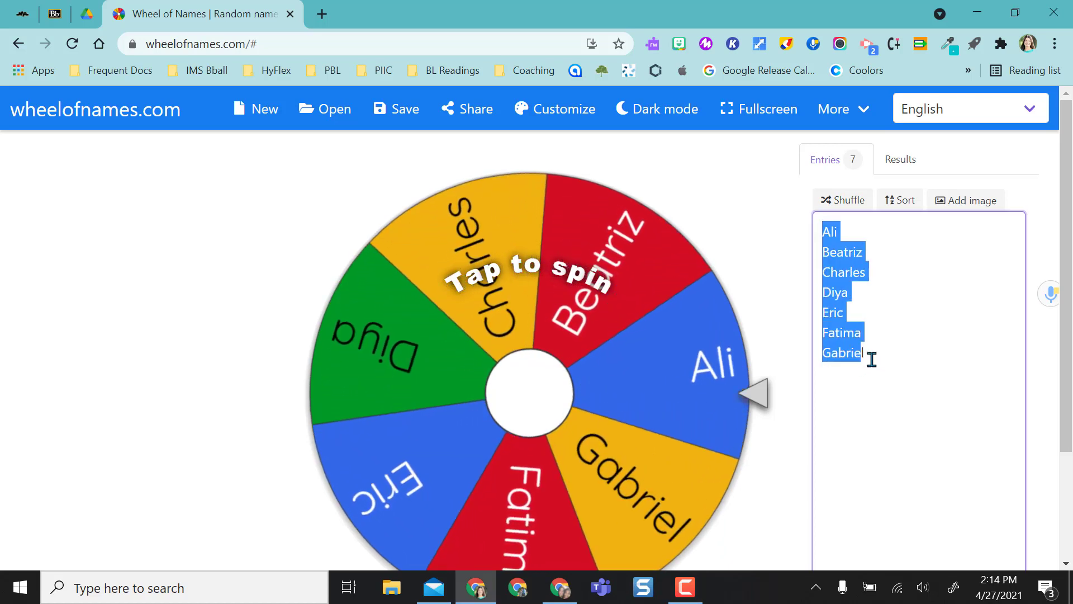
click(870, 358)
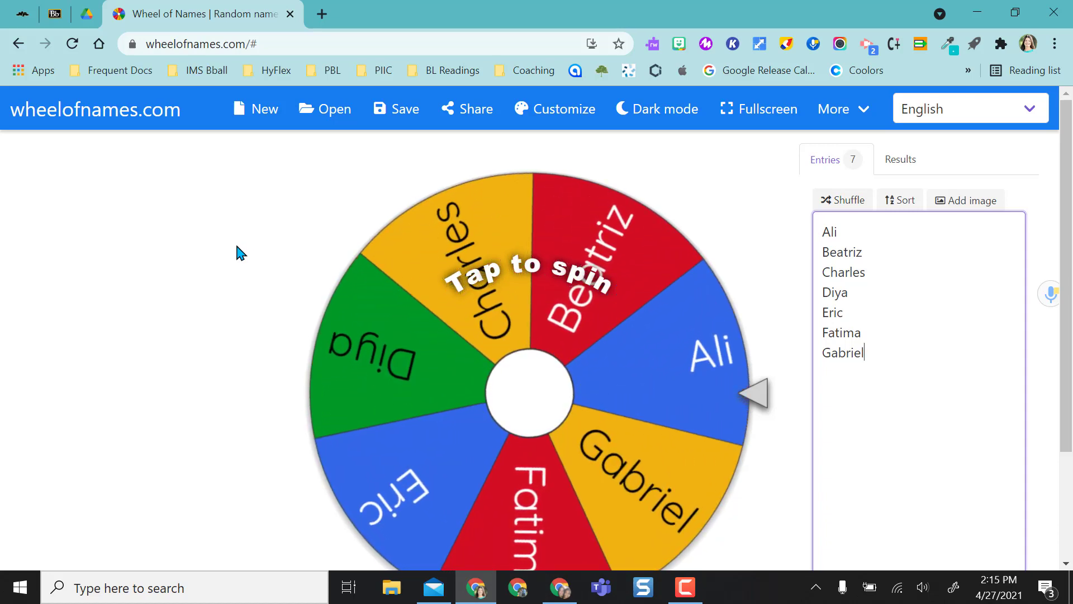
scroll(237, 252, down, 1)
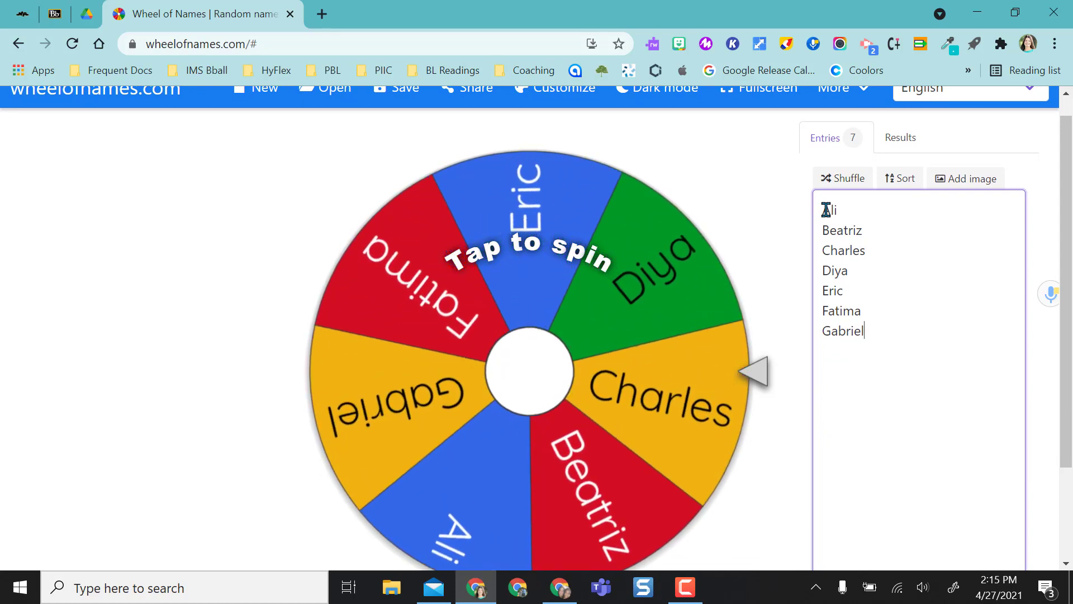
scroll(826, 210, up, 1)
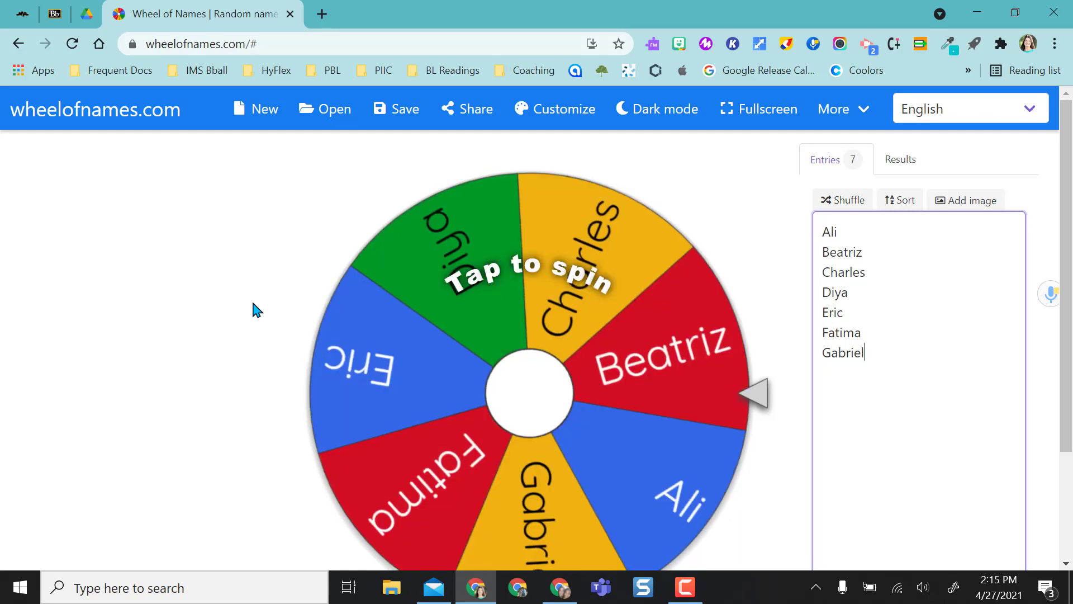
click(857, 116)
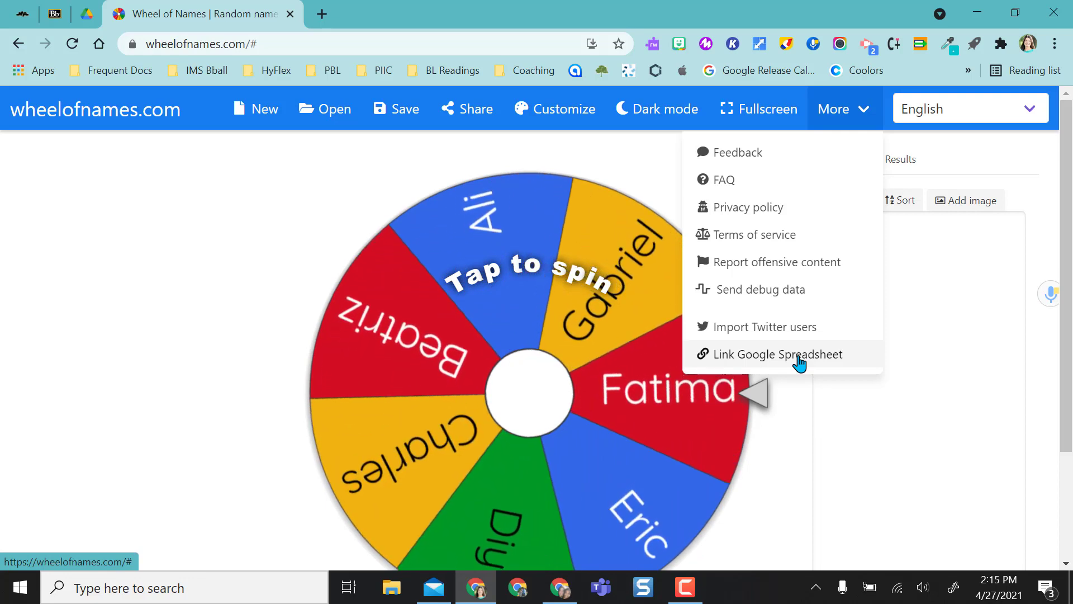
click(916, 361)
drag(822, 233, 892, 363)
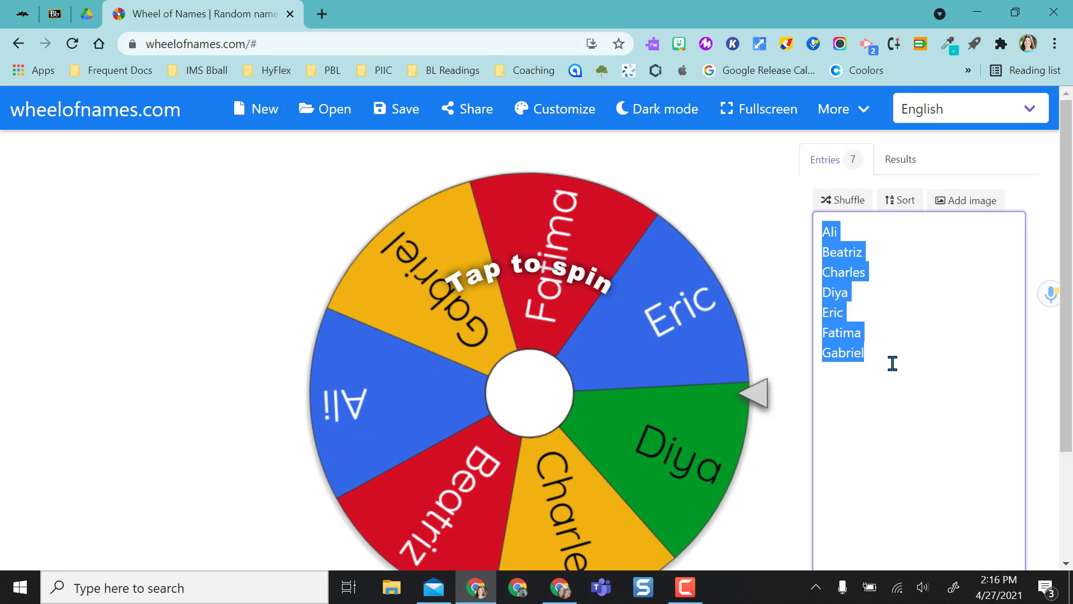
Step: Replace the sample entries with the pasted list of 21 student names
text(Jordan)
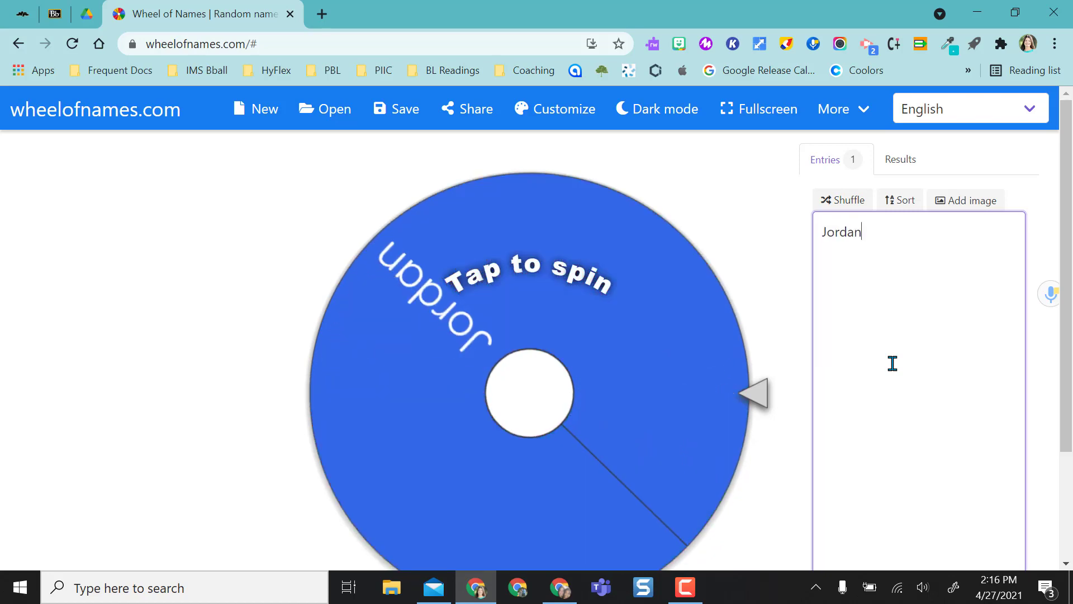
text(Fabian)
key(Return)
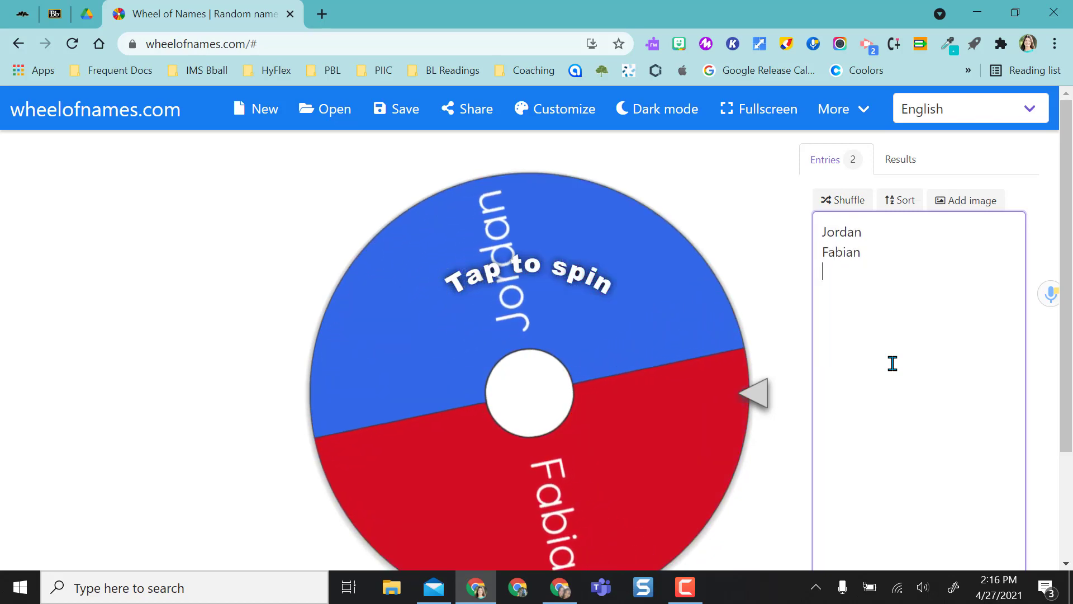
text(D)
key(ctrl+a)
text(Keith Kylan Kevin Eli Ella Patrick Fabian Jack Jessica Fallyn Pam Nick Russ Candice Luca Katie Sloane Maverick Jordan Kinlee Declan)
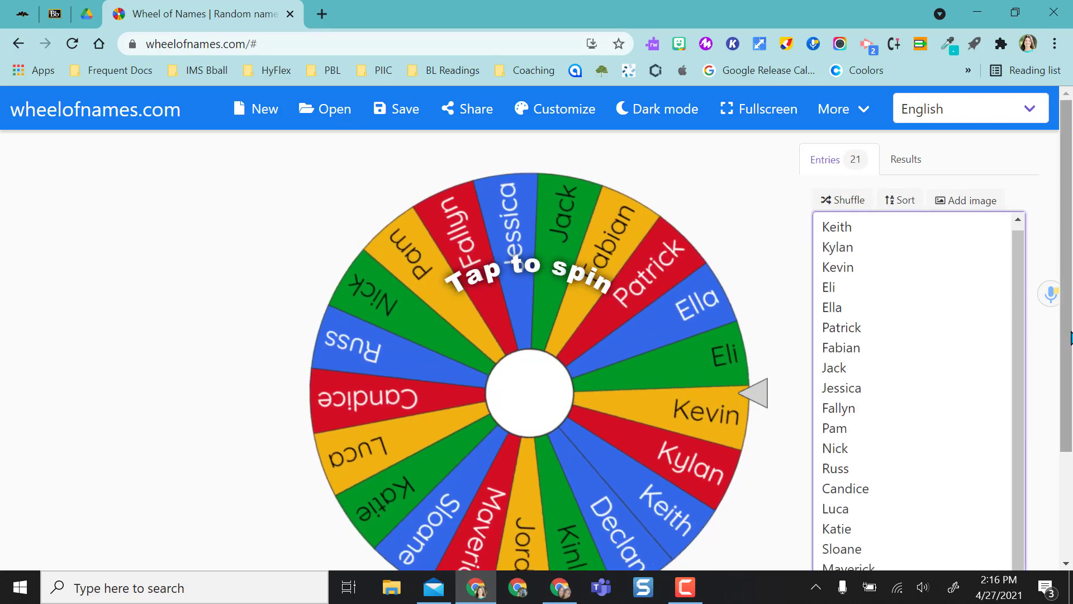
Step: Sort the 21 names alphabetically, then shuffle them into random order
click(898, 201)
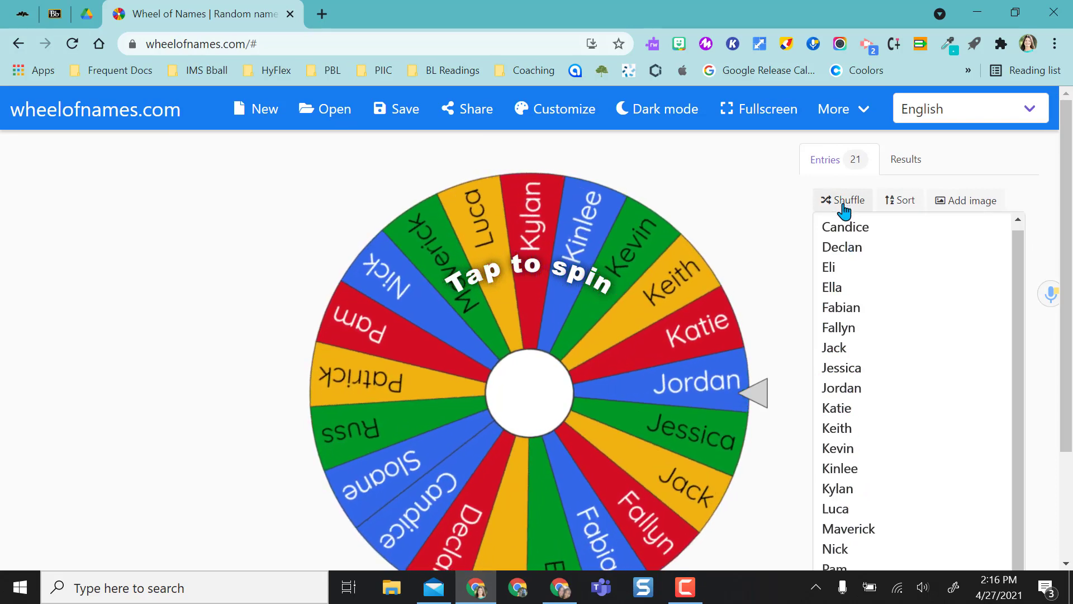
click(843, 203)
scroll(743, 254, down, 1)
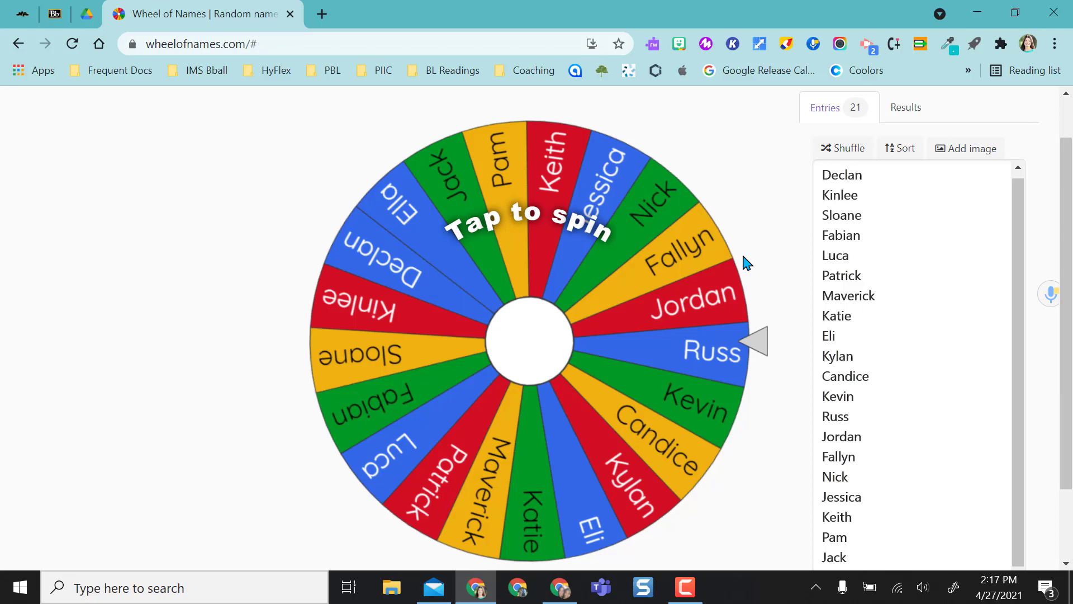
scroll(741, 250, up, 1)
scroll(741, 250, down, 1)
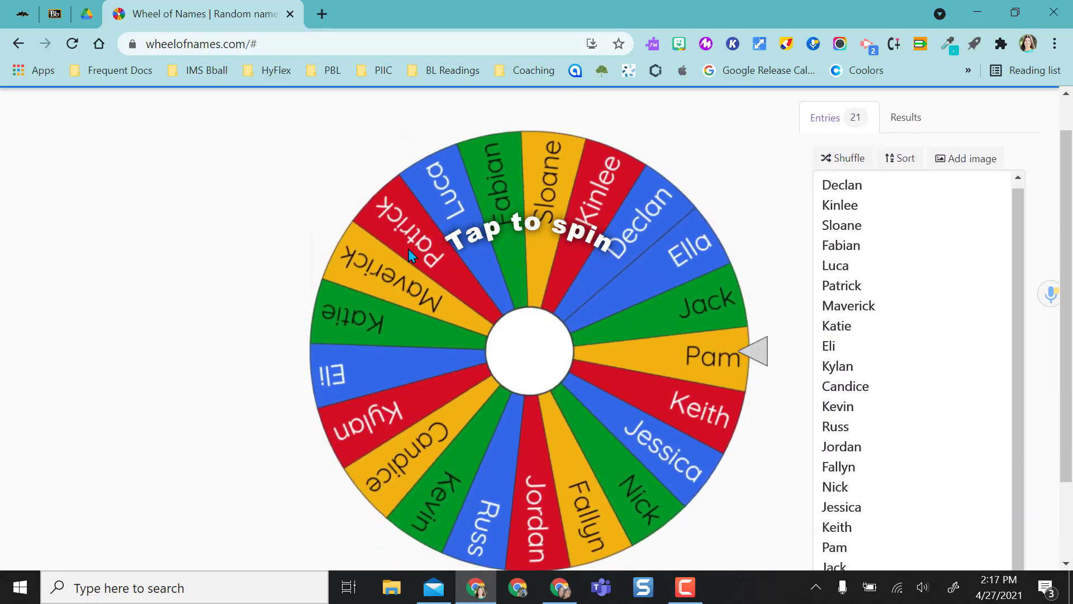
Step: Spin the wheel and dismiss the Russ winner popup without removing him
click(379, 313)
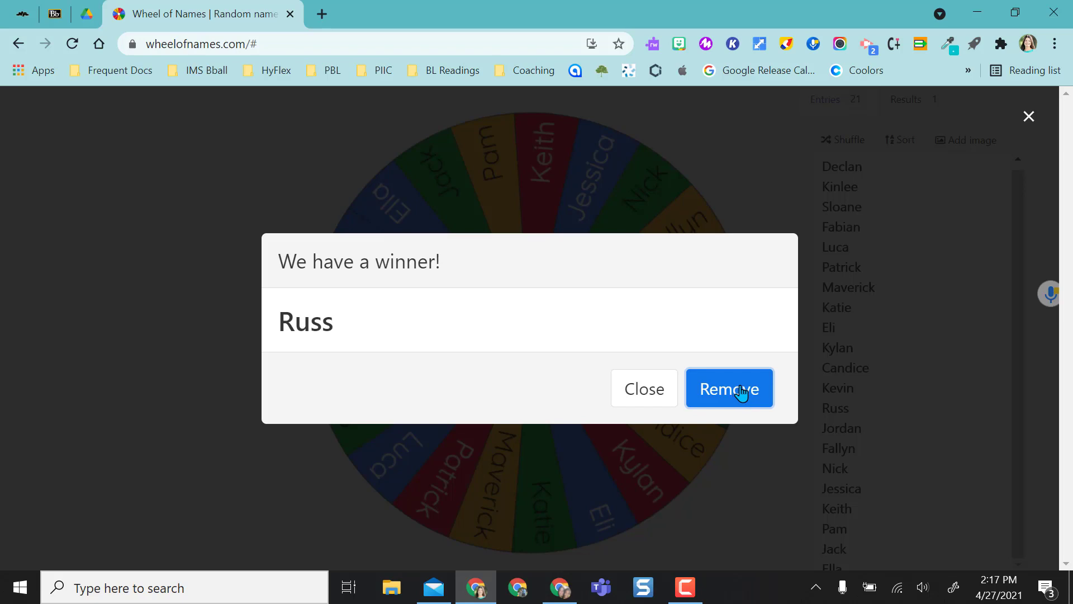
click(634, 394)
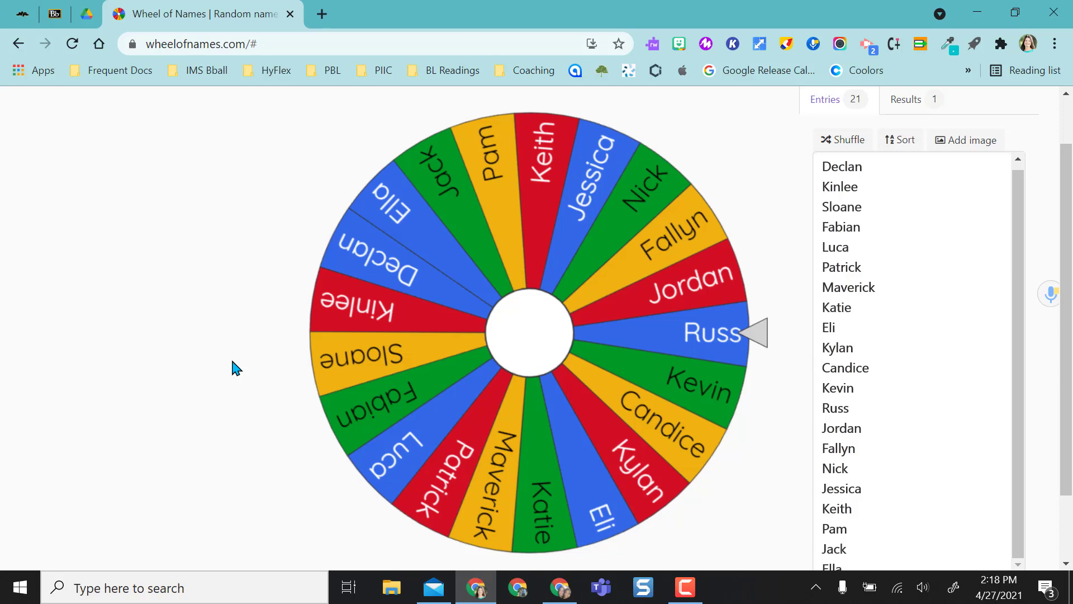
Step: Open Customize and keep the During spin sound as Ticking sound
scroll(202, 295, up, 1)
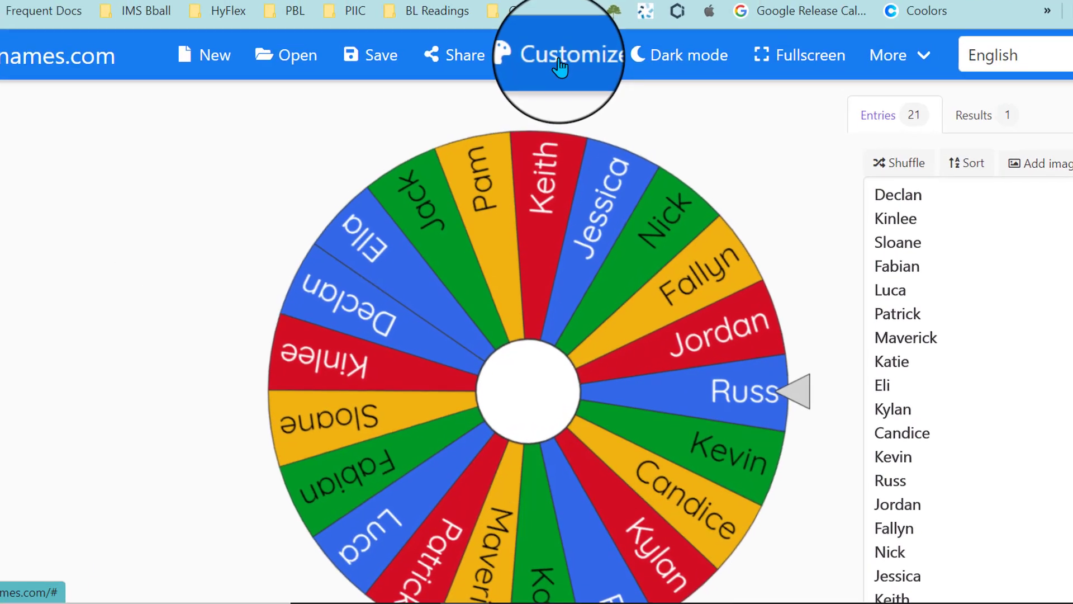
click(556, 114)
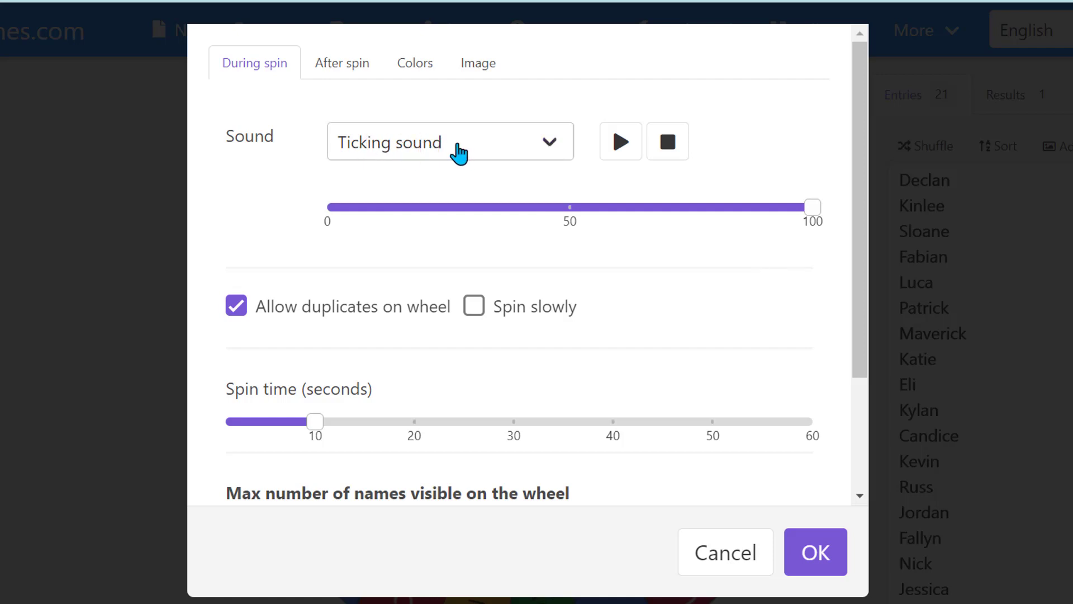
click(550, 146)
scroll(503, 391, down, 3)
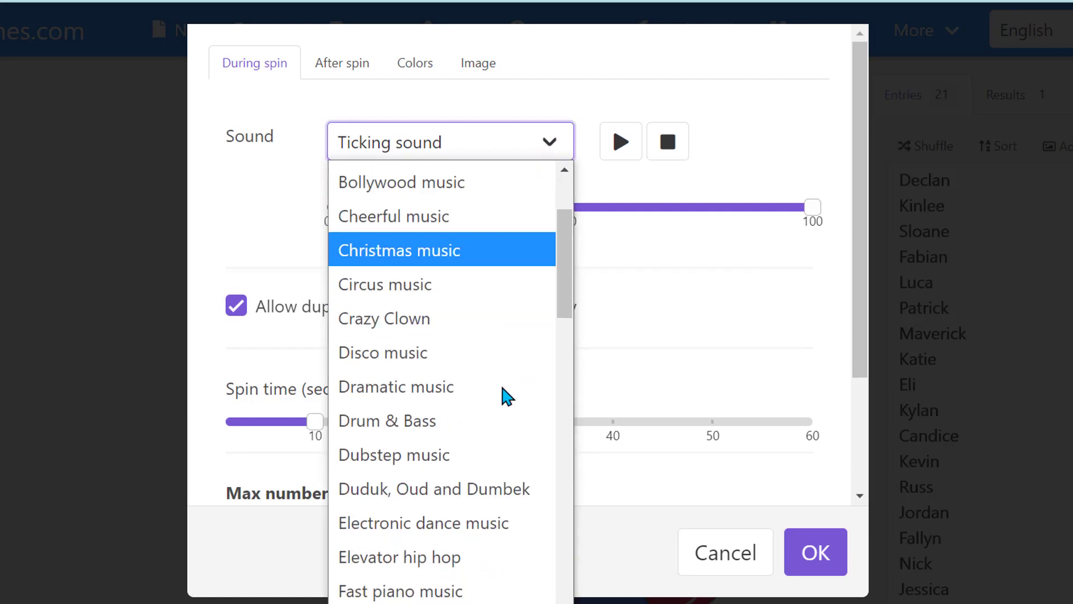
scroll(505, 397, up, 3)
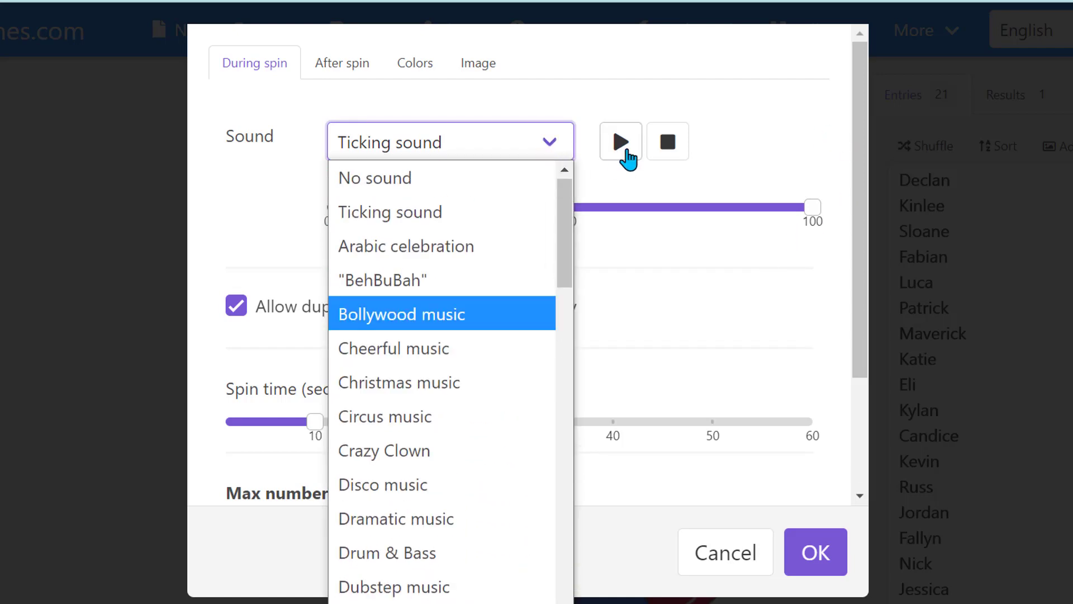
click(805, 126)
scroll(797, 123, down, 3)
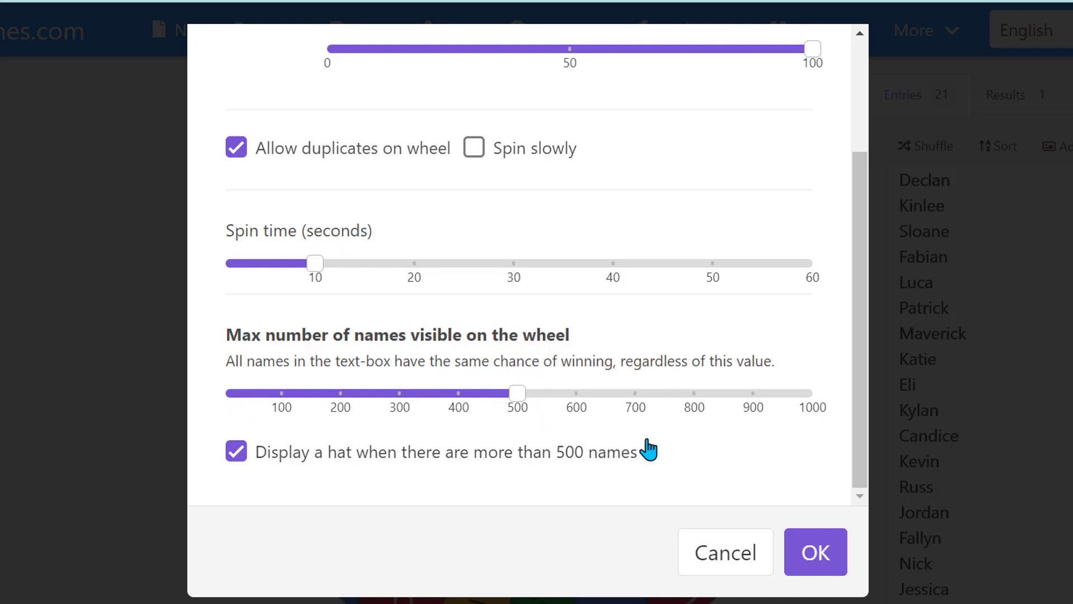
Step: Check the After spin settings, leaving the winner sound as Subdued applause
scroll(648, 450, up, 3)
click(349, 64)
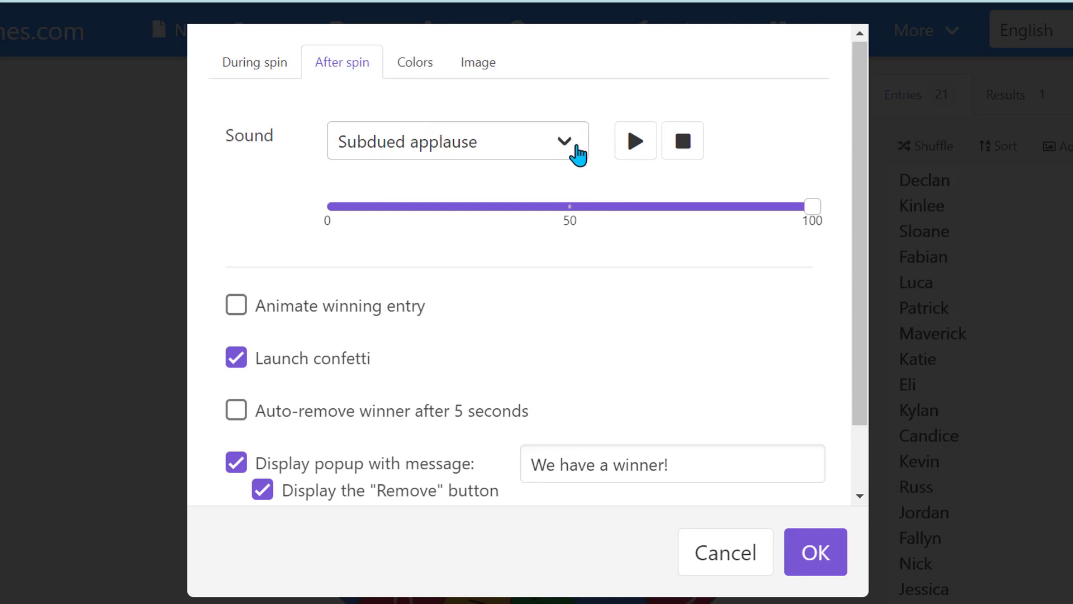
click(576, 146)
scroll(501, 393, down, 1)
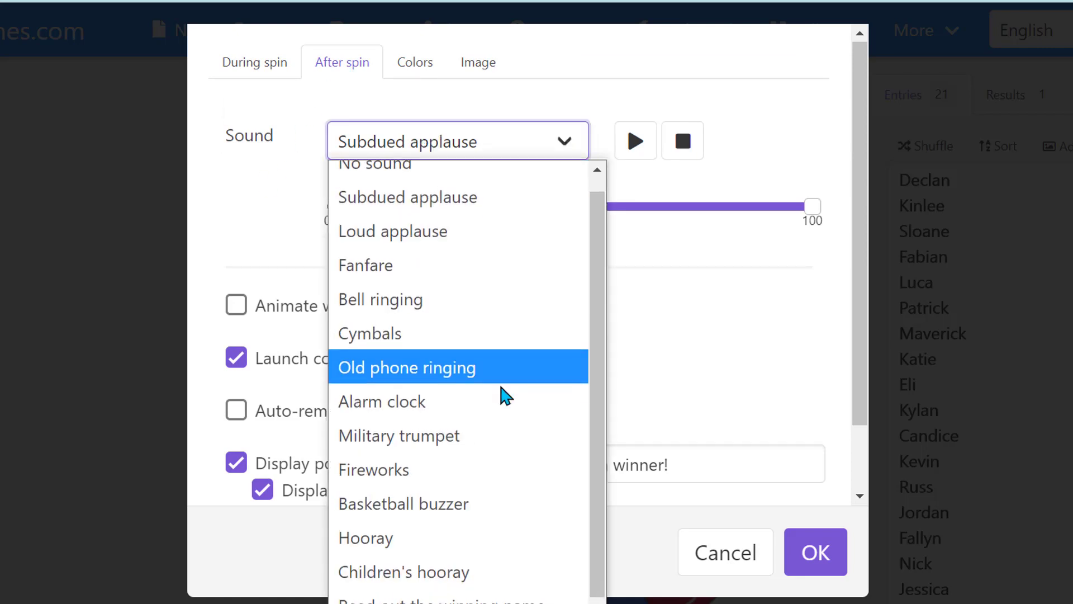
scroll(503, 395, up, 1)
click(790, 122)
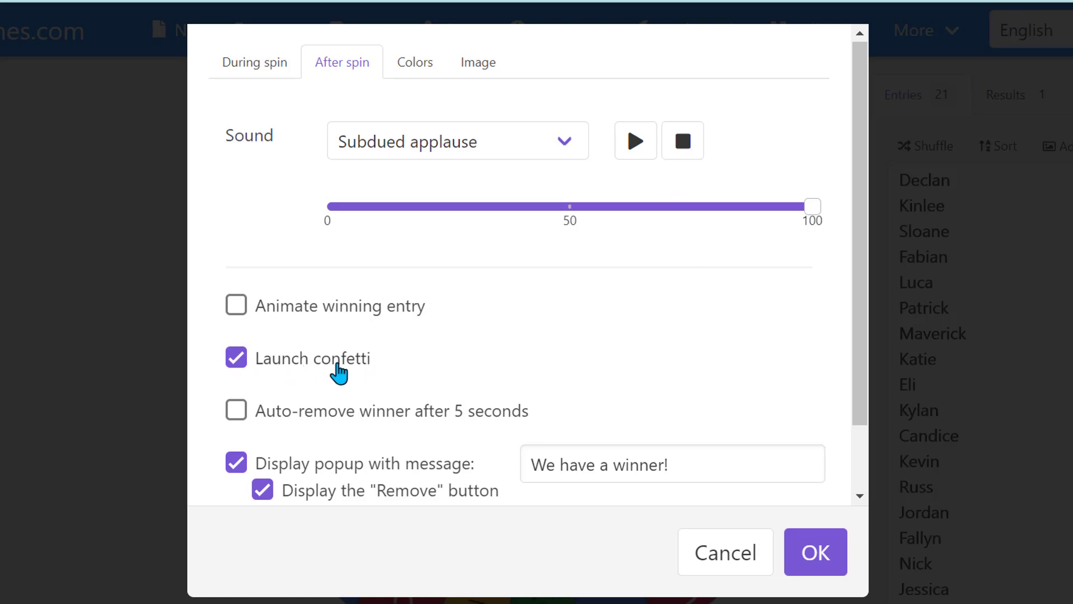
scroll(484, 365, down, 1)
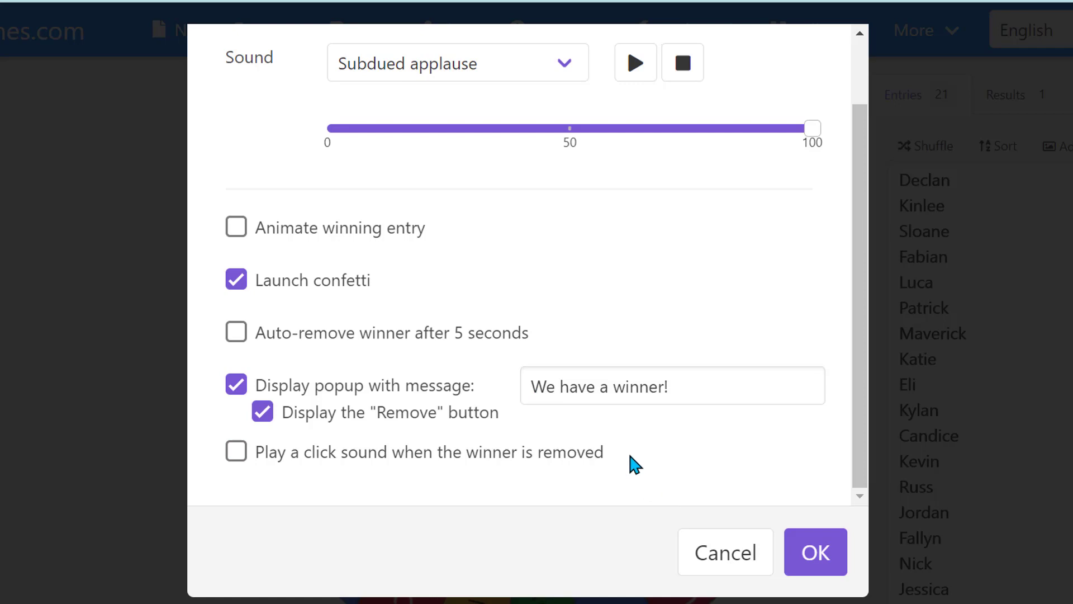
scroll(628, 450, up, 2)
Step: Review the wheel colour settings and browse Abstract themes without choosing one
click(415, 87)
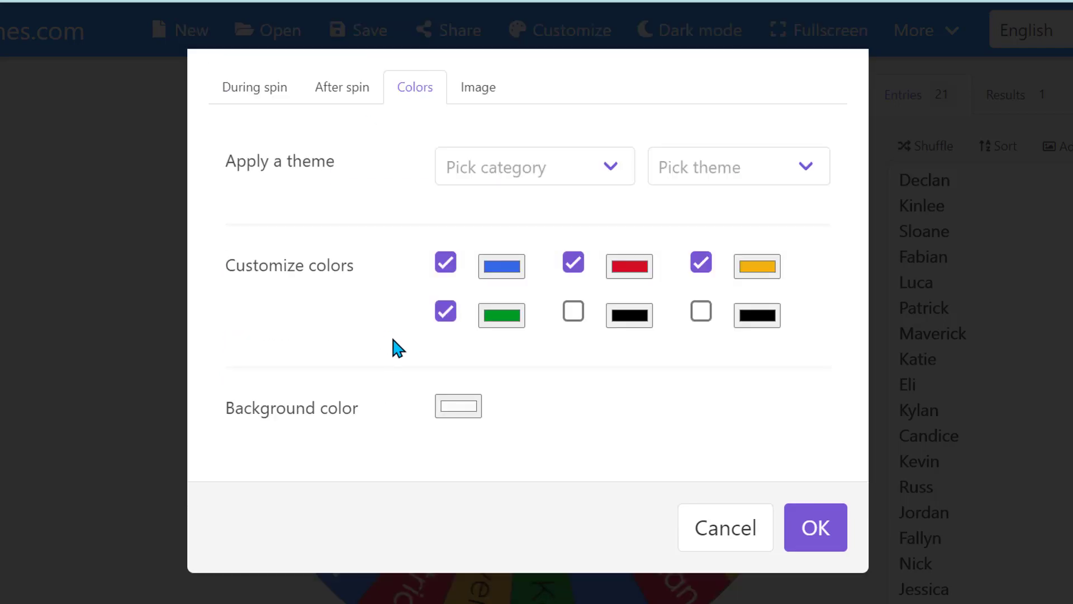
click(812, 542)
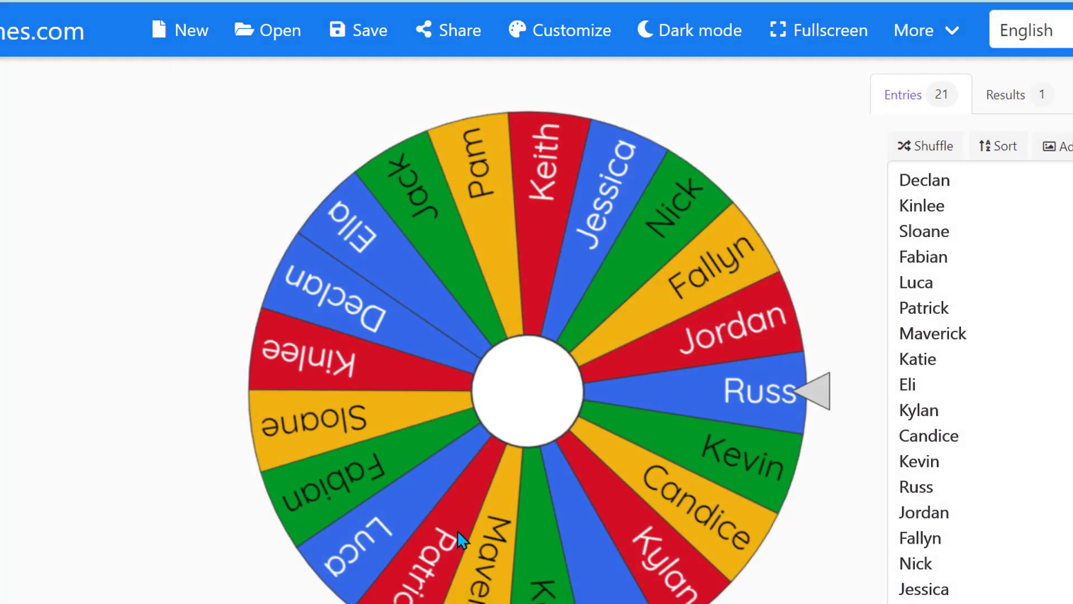
click(541, 34)
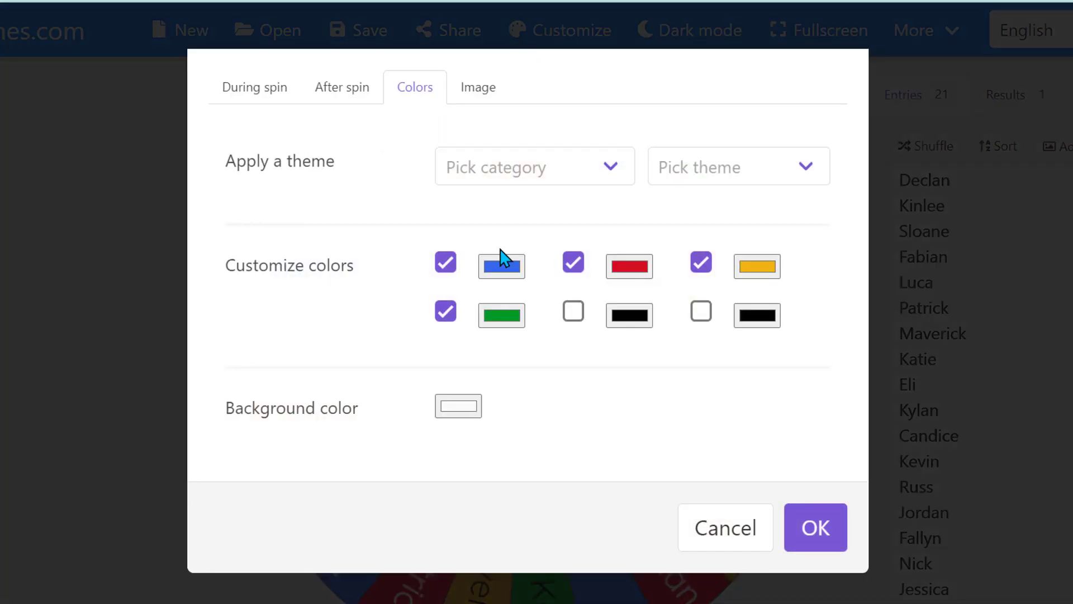
click(619, 170)
click(506, 212)
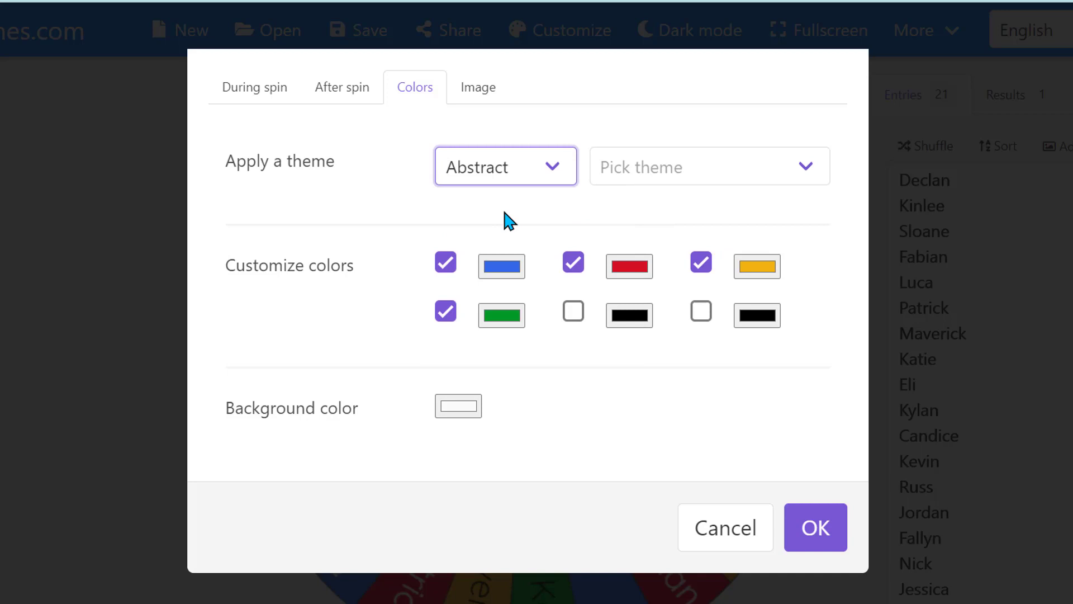
click(748, 182)
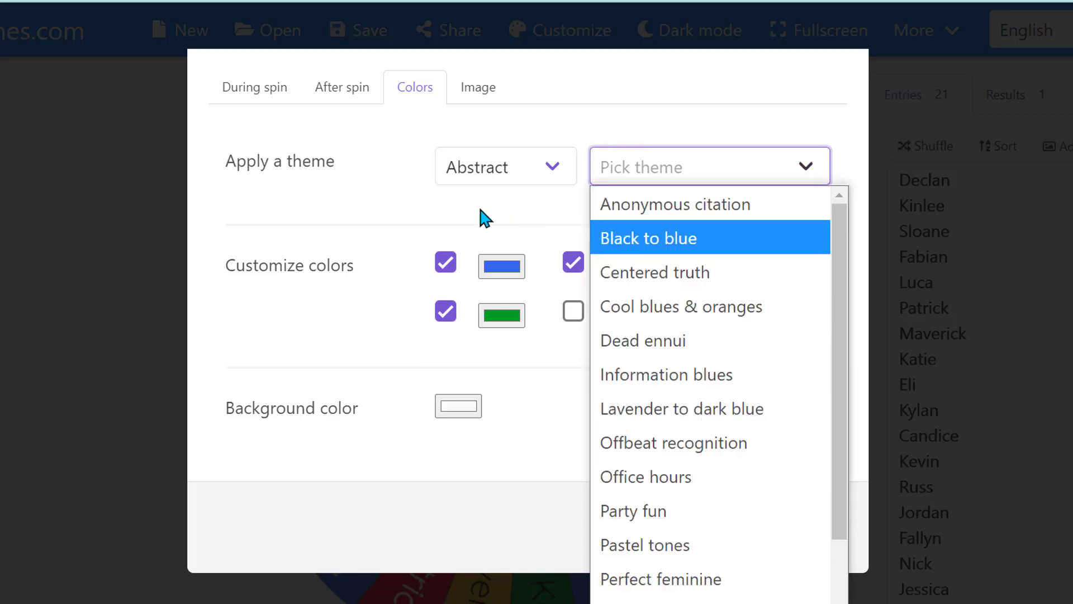
click(392, 223)
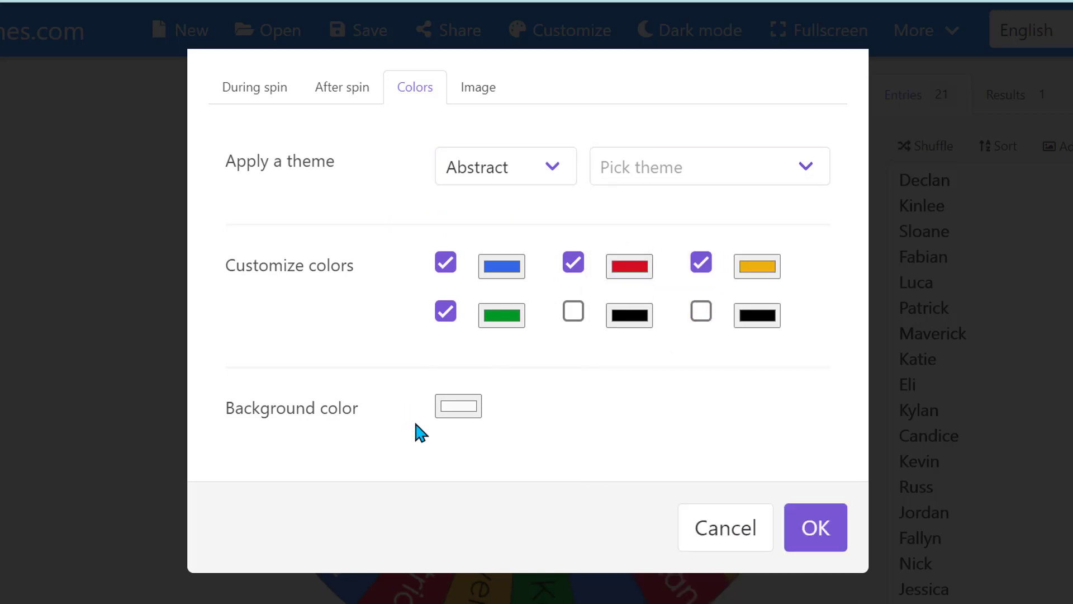
Step: Set the wheel background colour to deep purple (RGB 110, 27, 177)
click(460, 406)
click(564, 297)
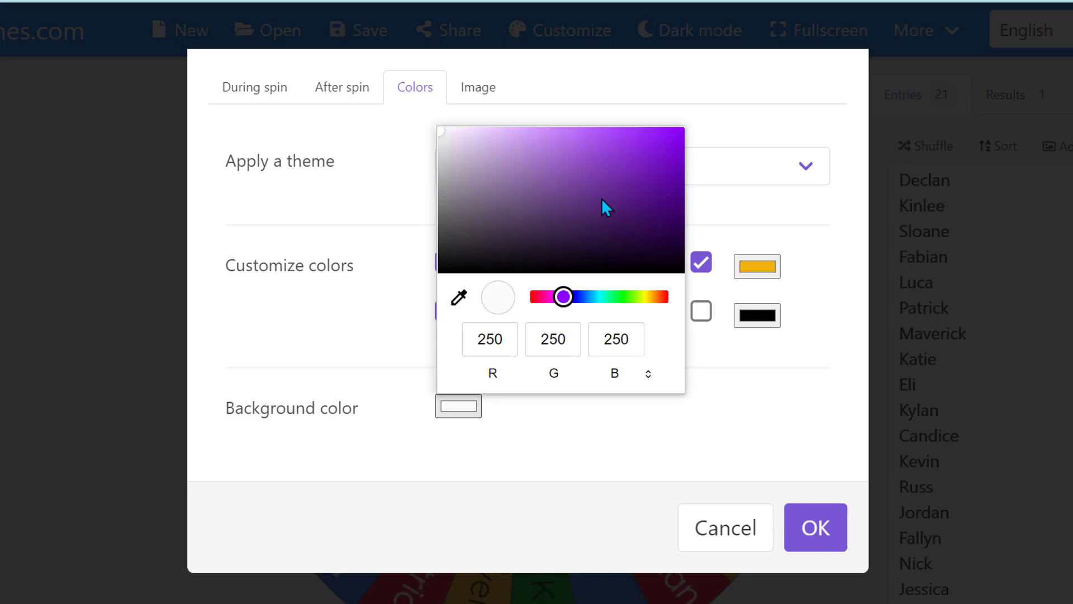
click(647, 172)
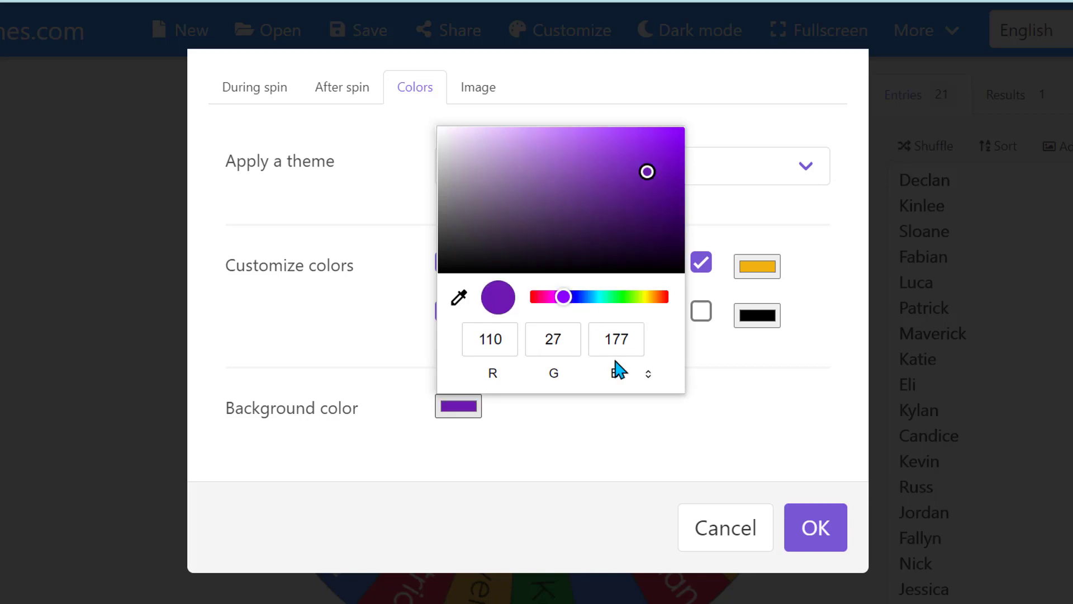
click(478, 88)
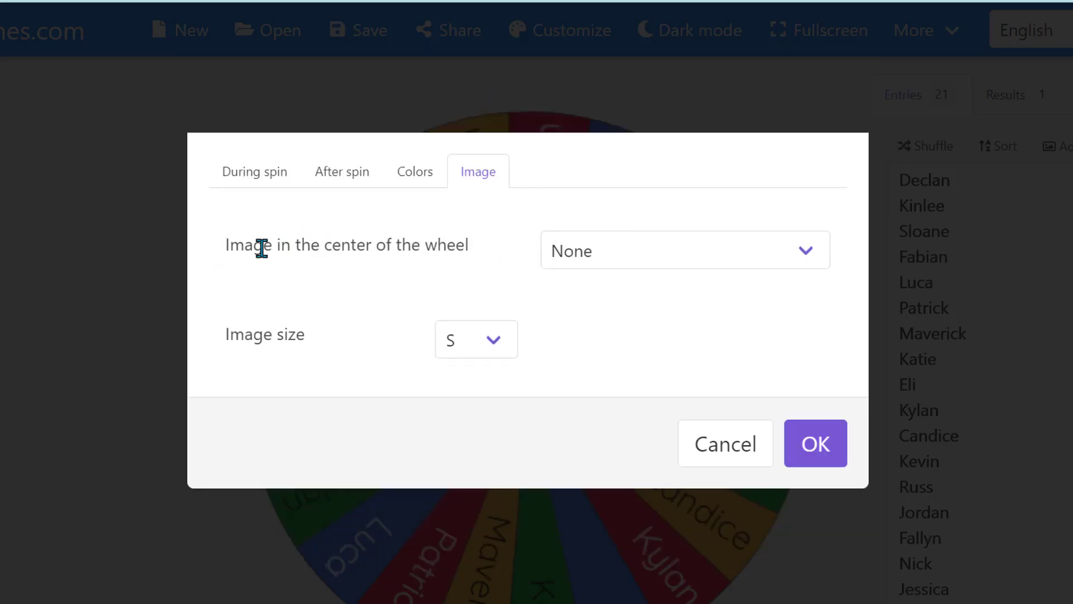
Step: Set the gallery's Cash image as the wheel's centre image and apply it
click(804, 258)
click(649, 319)
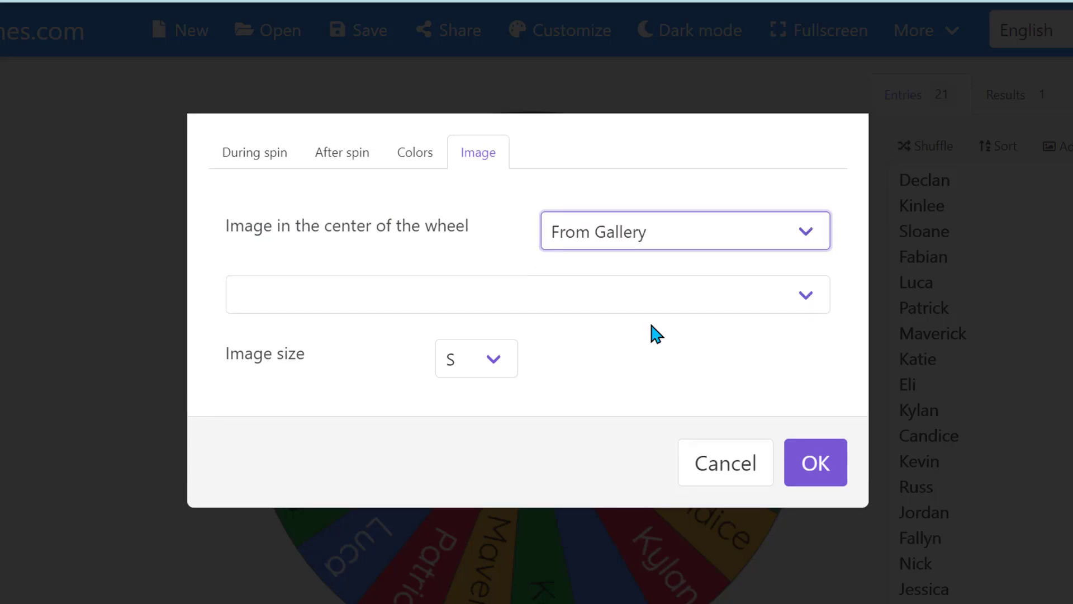
click(684, 308)
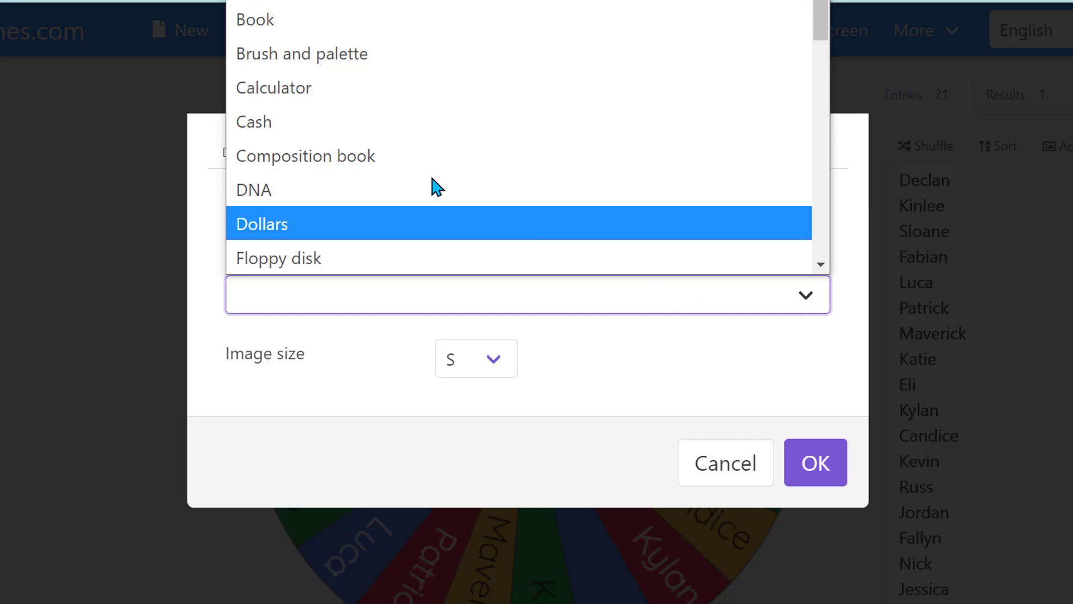
click(436, 122)
click(783, 236)
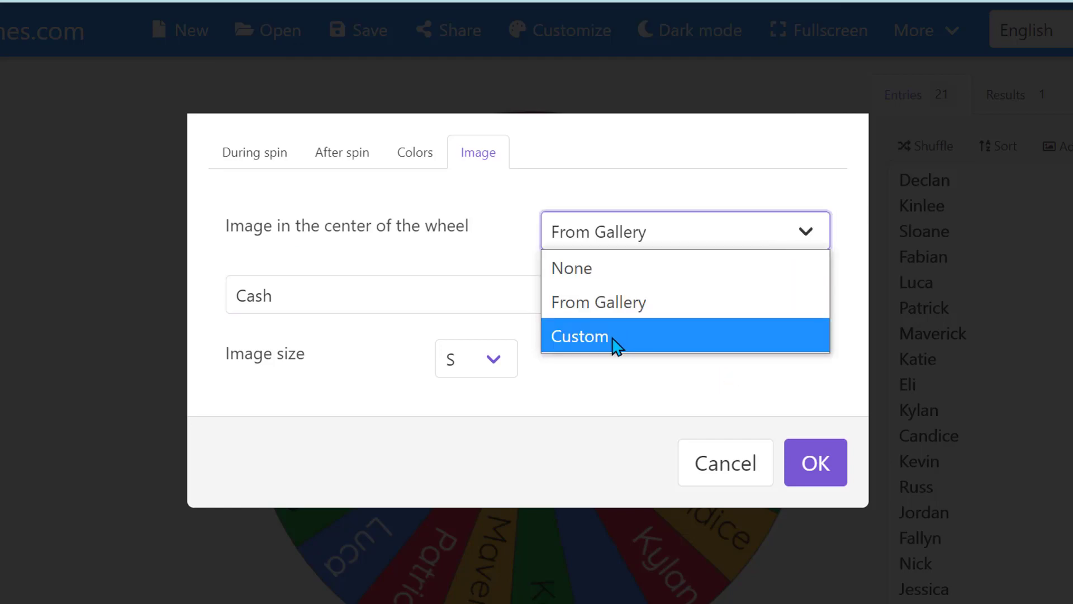
click(602, 388)
click(815, 463)
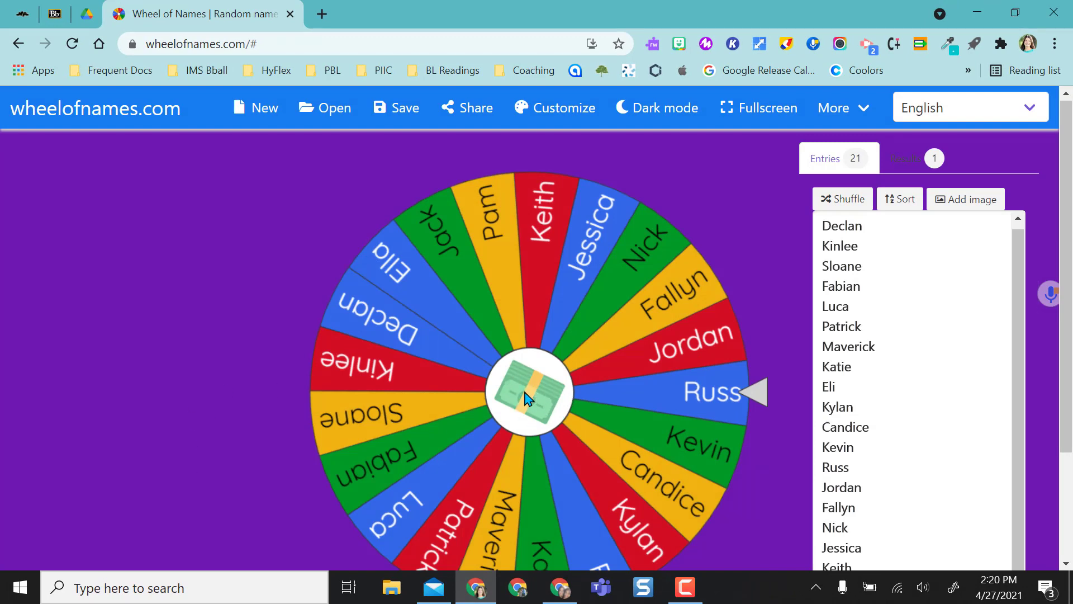
click(660, 122)
Step: Turn dark mode back off and briefly view the wheel fullscreen
click(658, 117)
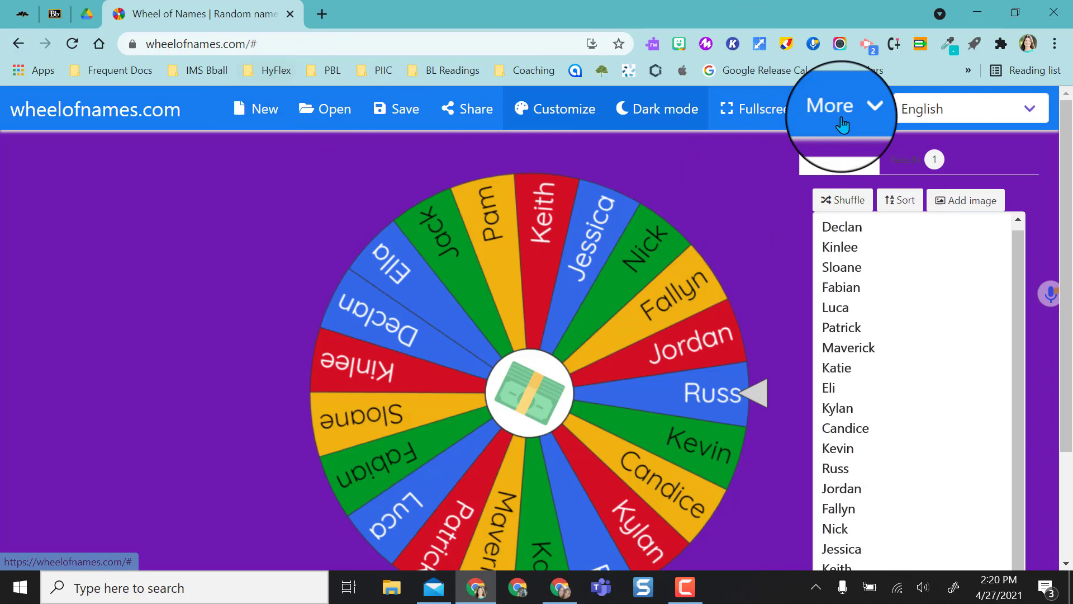
click(748, 109)
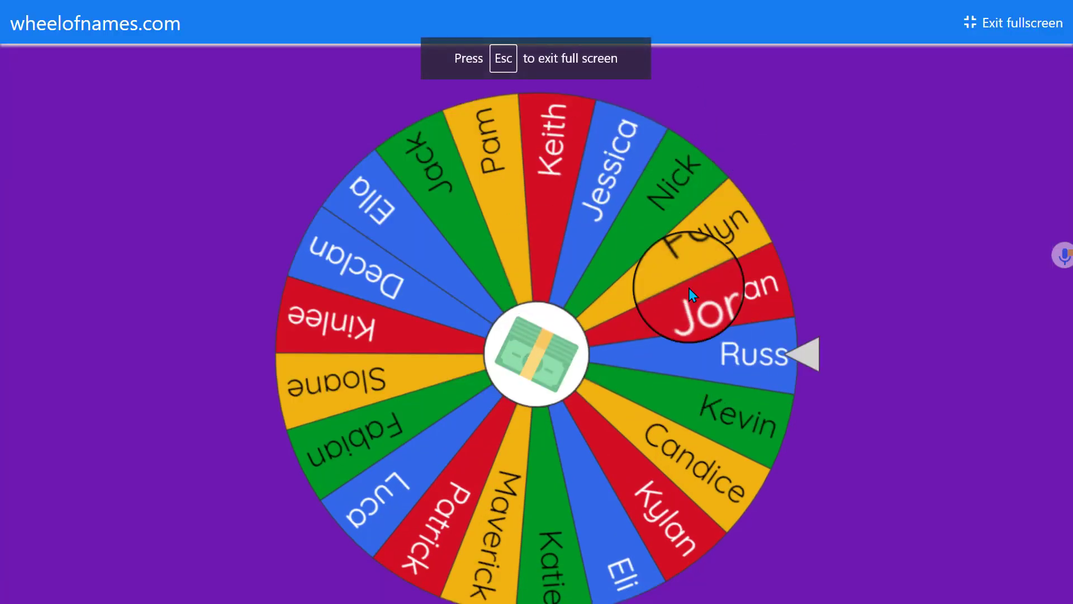
click(1016, 23)
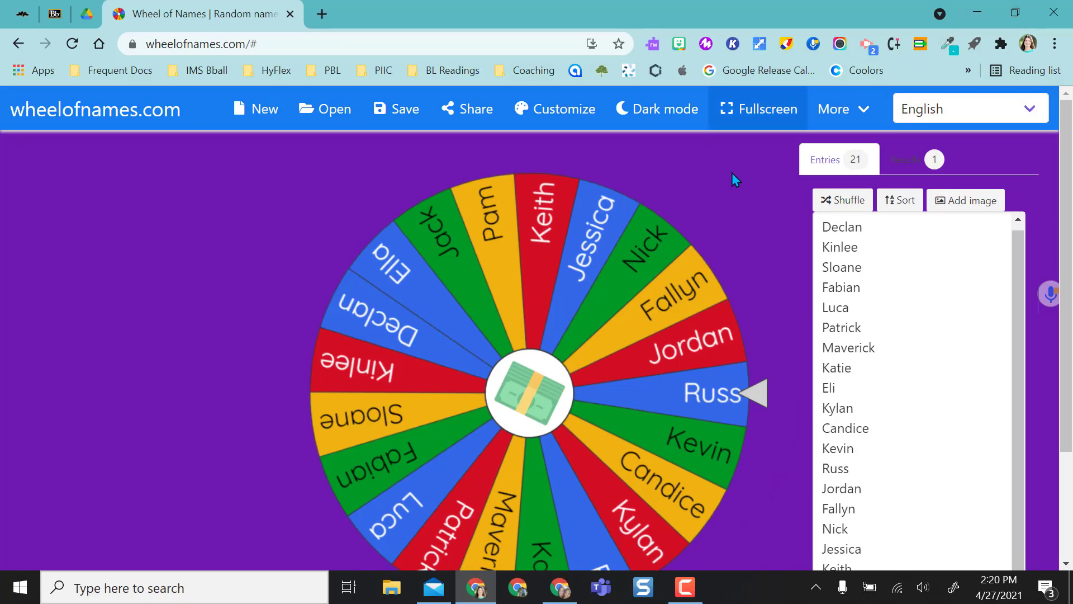
Step: Clear Russ from the Results list and return to the 21 entries
click(905, 164)
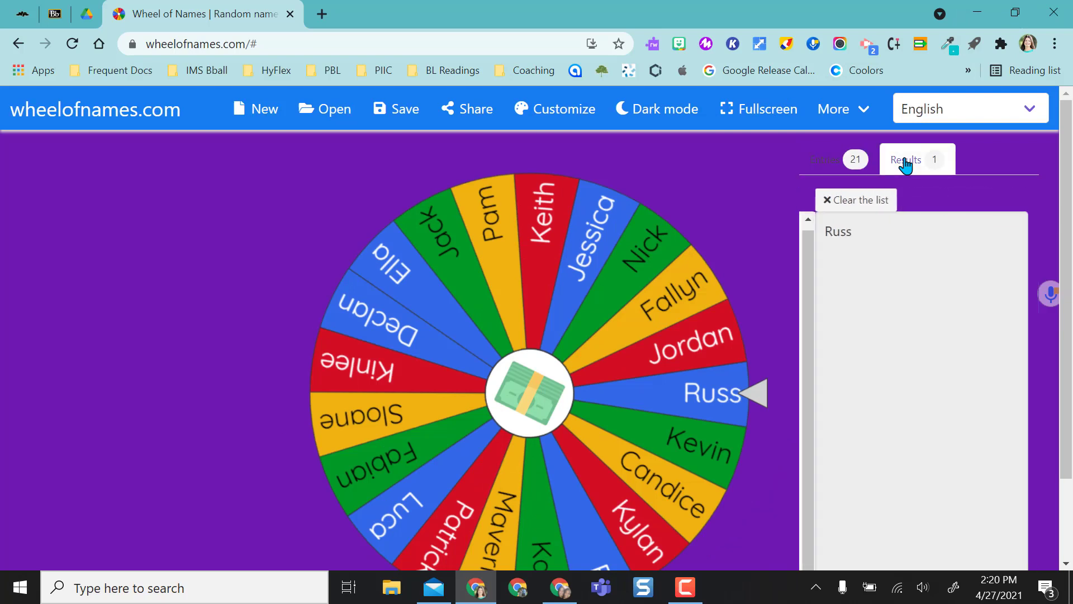
click(824, 202)
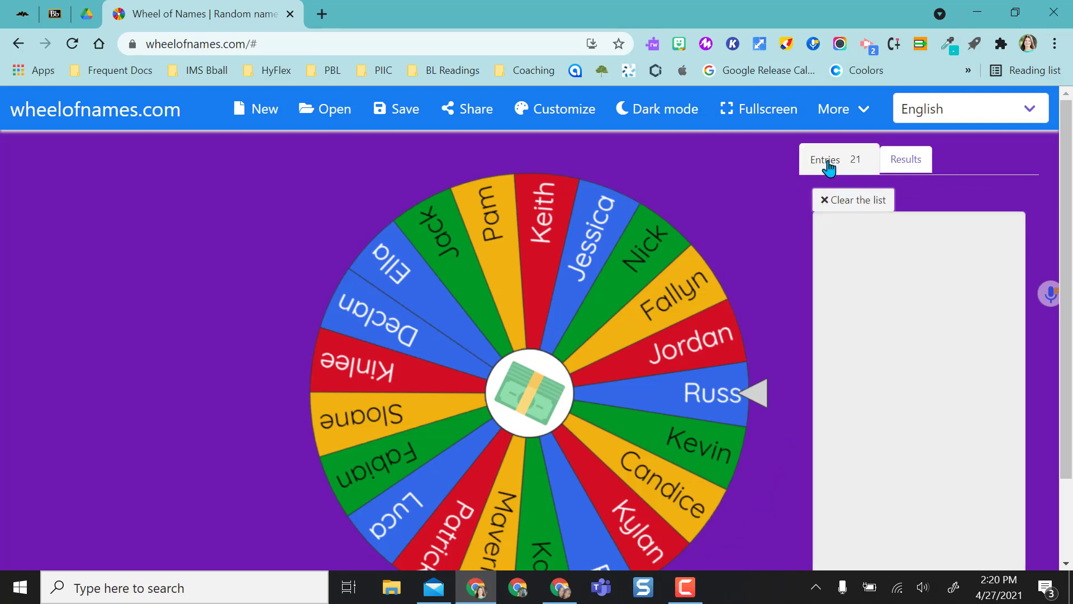
click(826, 161)
scroll(169, 447, down, 1)
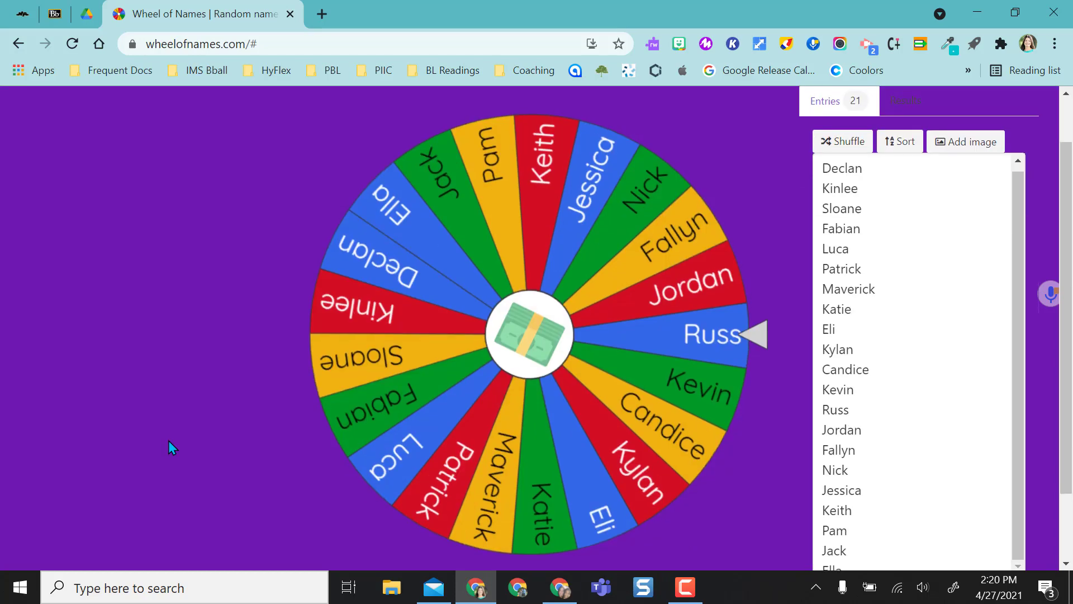
scroll(169, 442, up, 1)
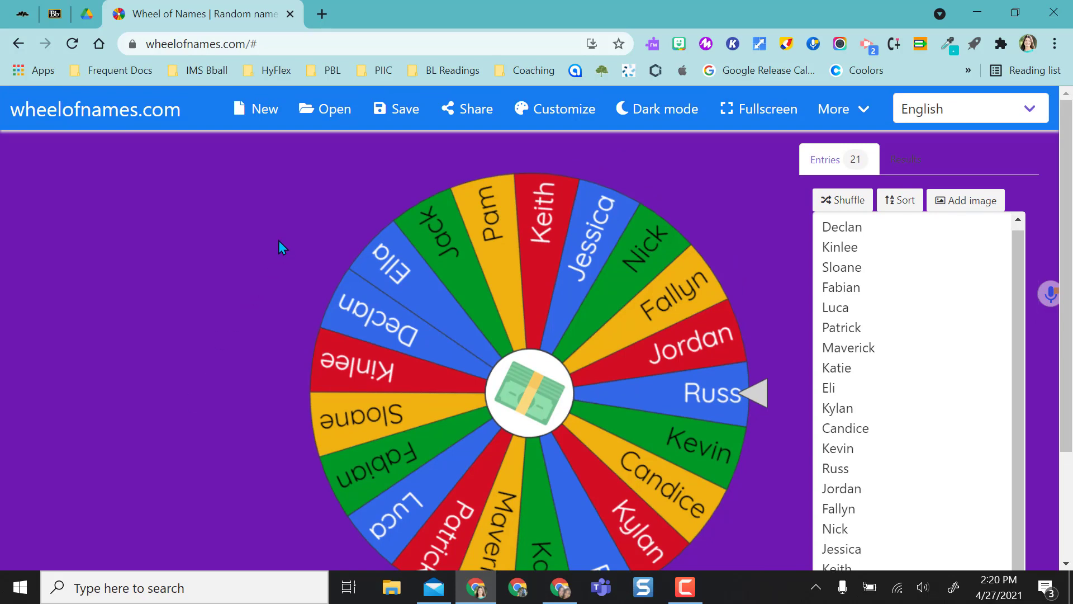
Step: Load the saved 'Name that Animal' wheel, cancelling an attempt to add an image
click(332, 115)
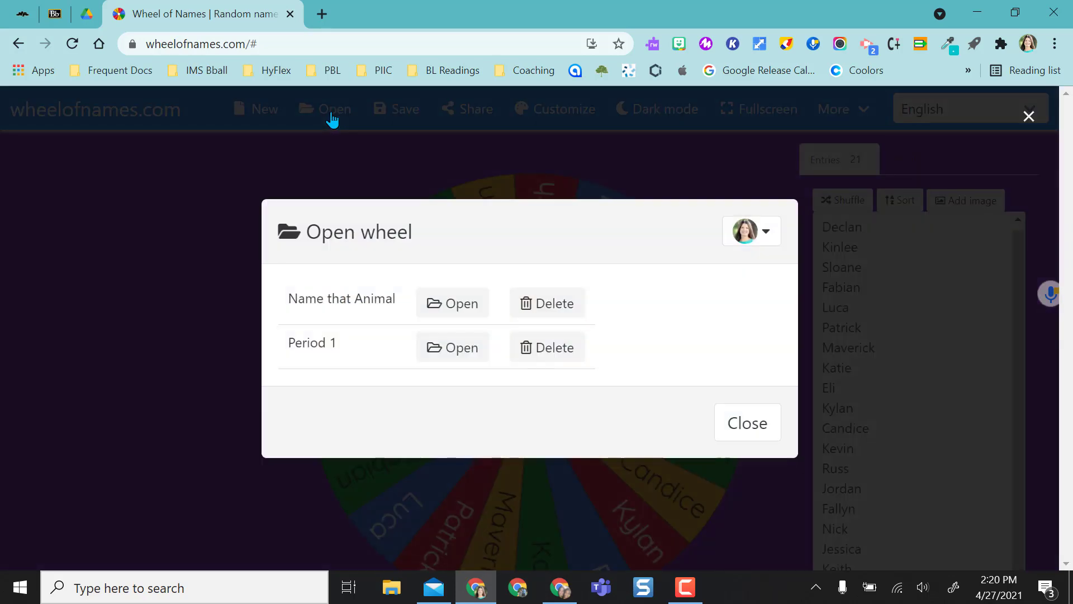
click(441, 307)
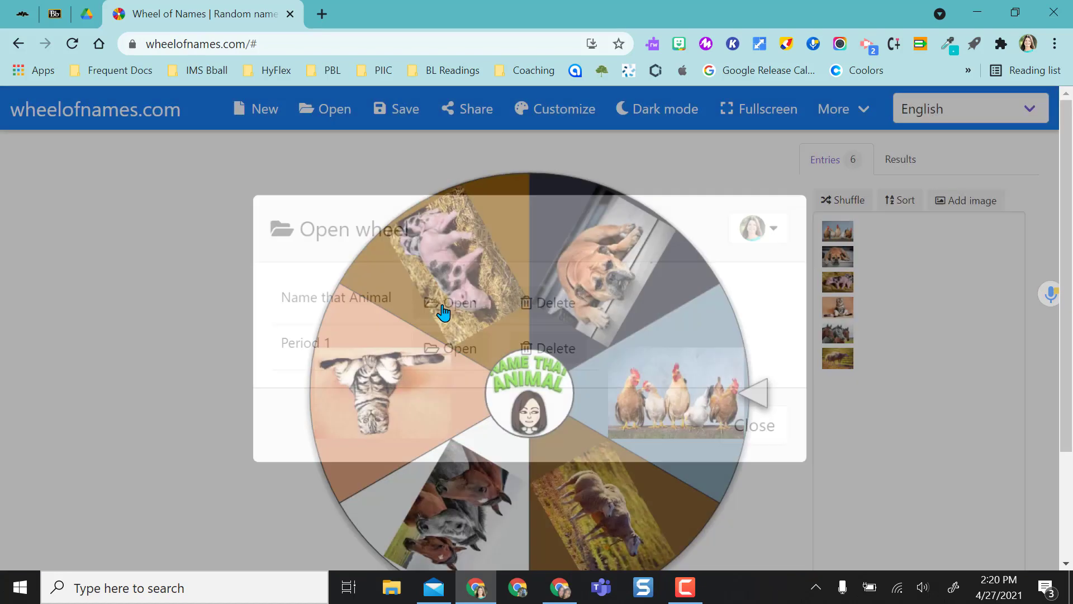
scroll(243, 414, down, 1)
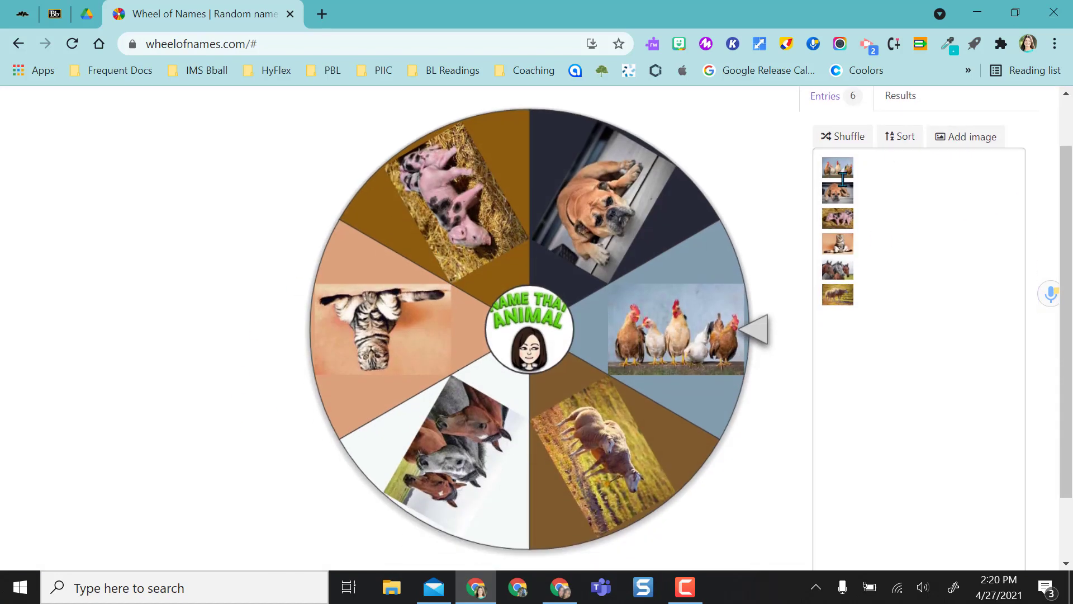
click(971, 140)
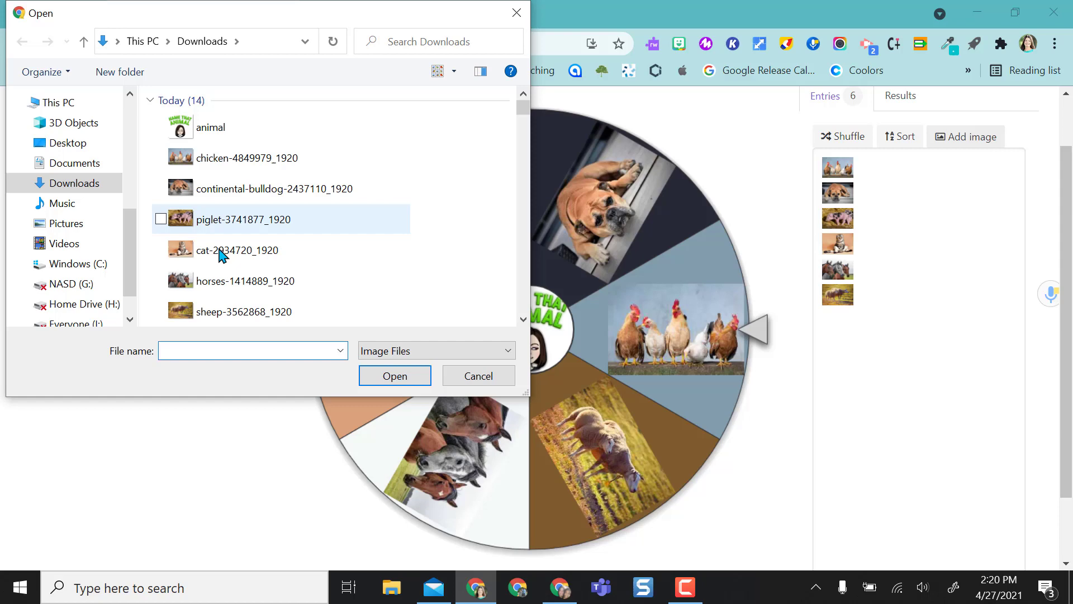
click(493, 378)
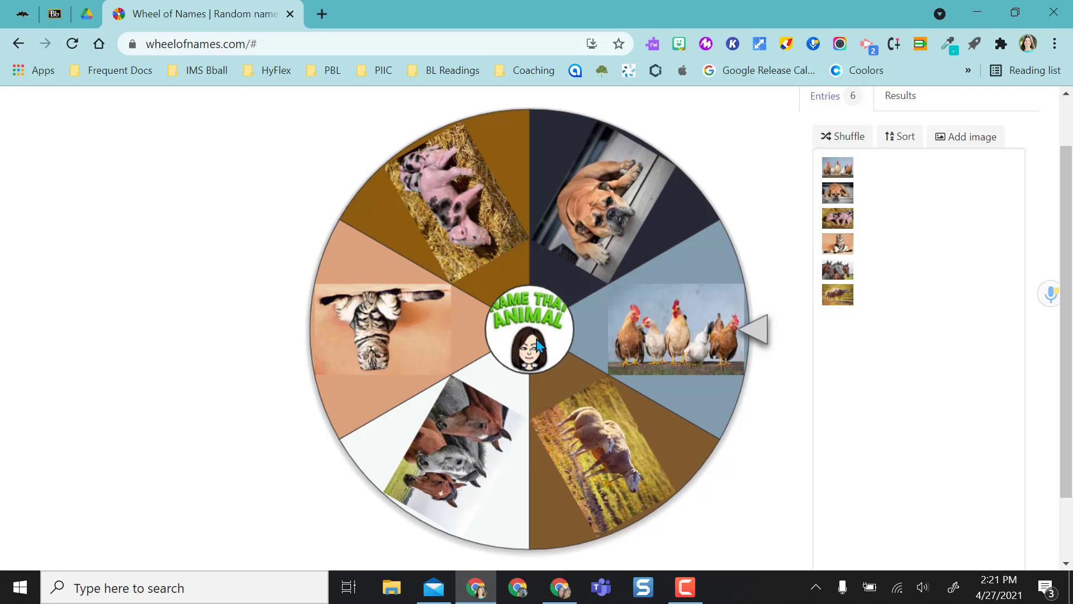
scroll(536, 346, up, 1)
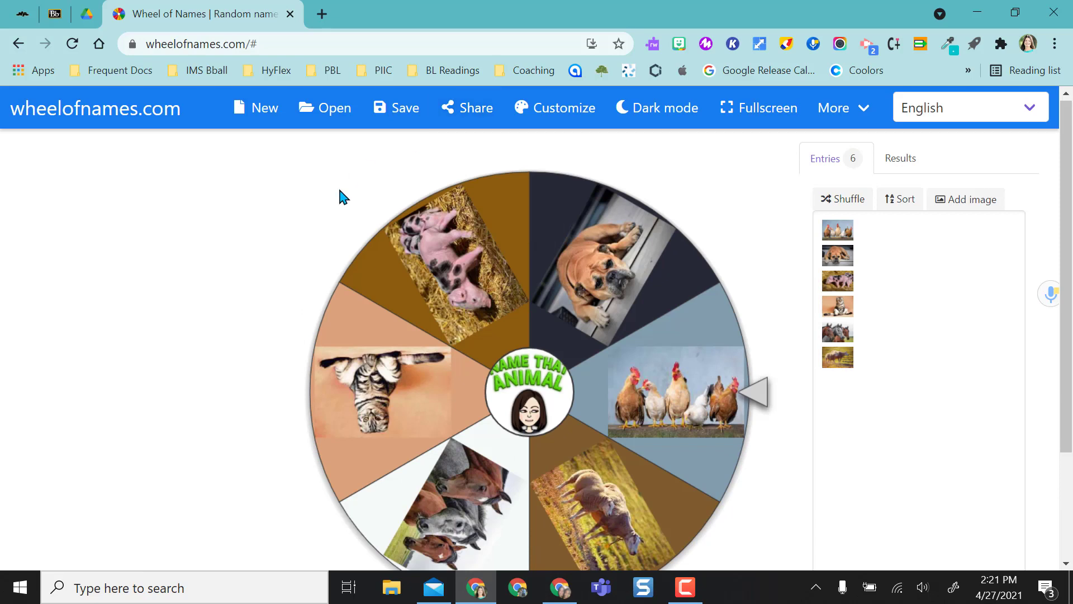